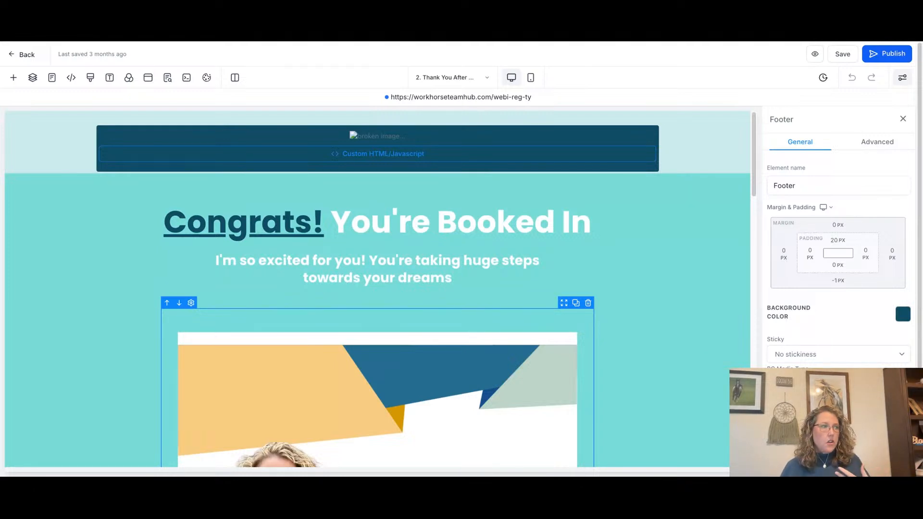
Step: Review the congratulations heading and the Design Your Dream Year image on the Thank You After Registration page
scroll(454, 278, "down", 4)
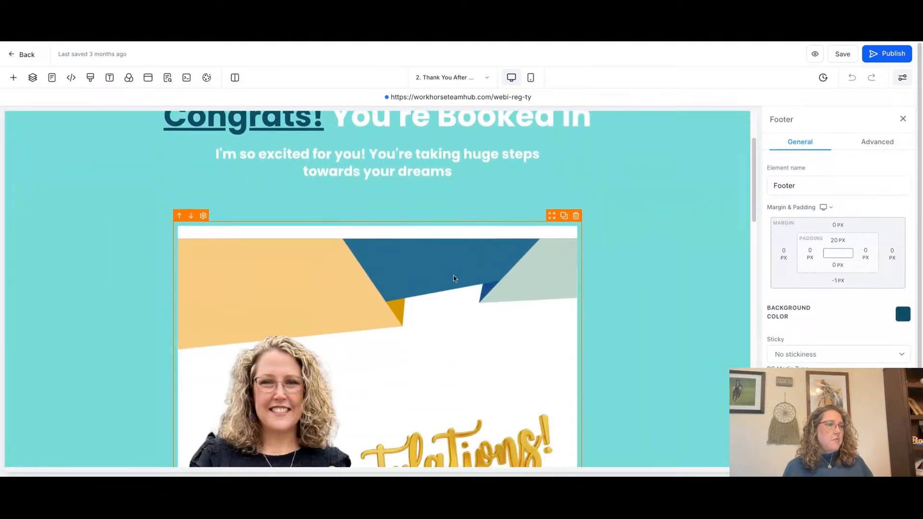
scroll(454, 278, "down", 1)
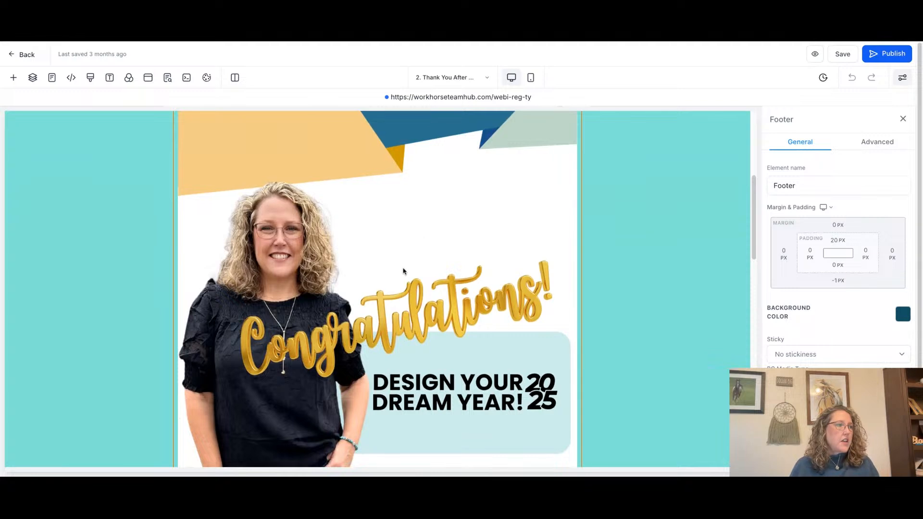
scroll(402, 268, "down", 1)
scroll(403, 270, "down", 1)
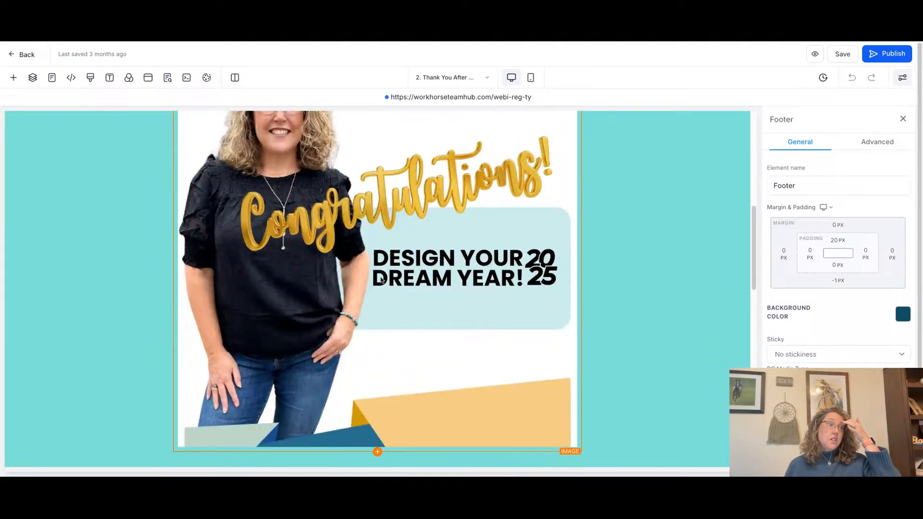
scroll(378, 278, "up", 1)
scroll(378, 279, "up", 2)
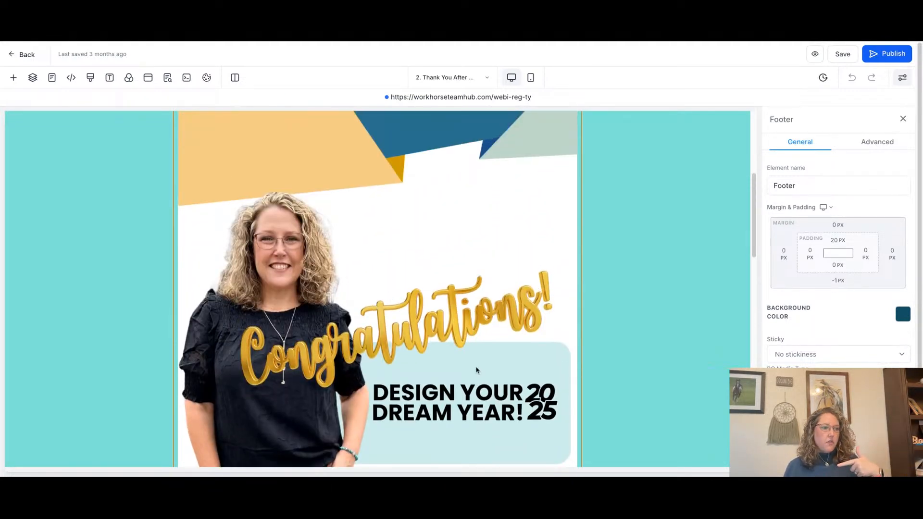
scroll(500, 399, "up", 2)
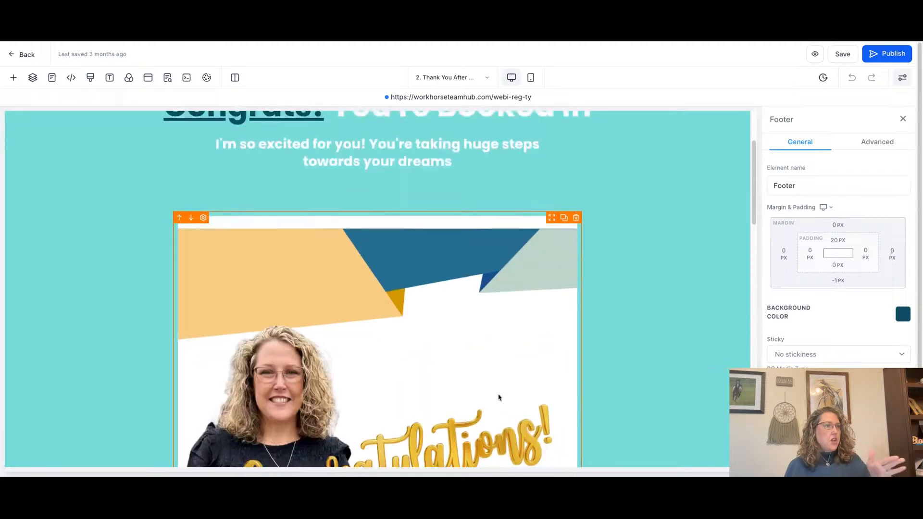
scroll(415, 395, "down", 3)
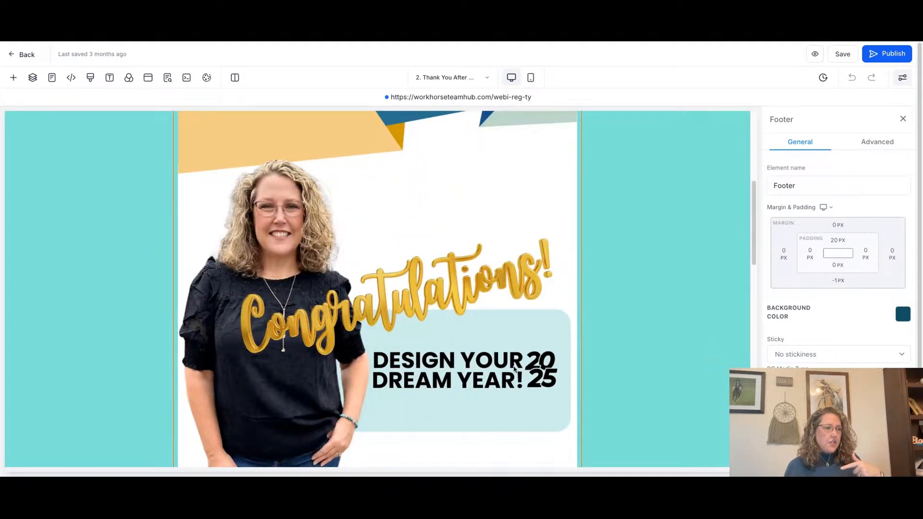
scroll(518, 366, "up", 3)
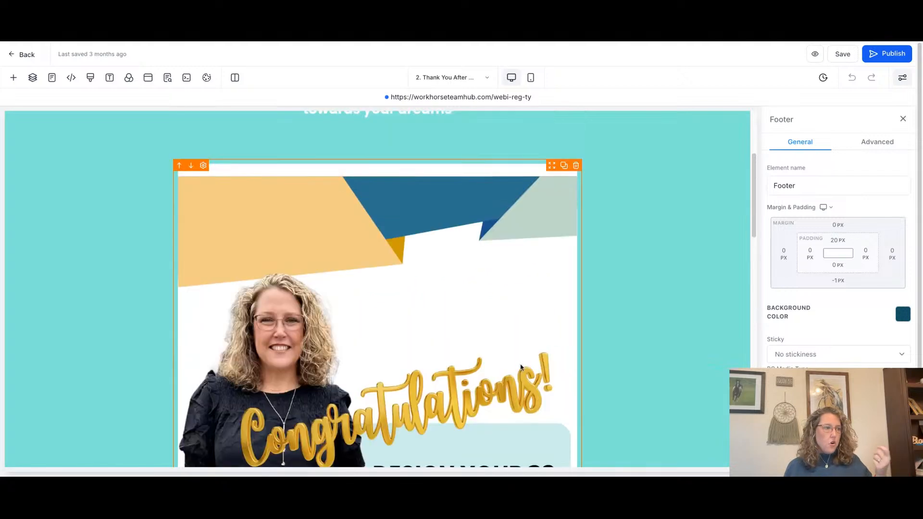
scroll(447, 304, "down", 5)
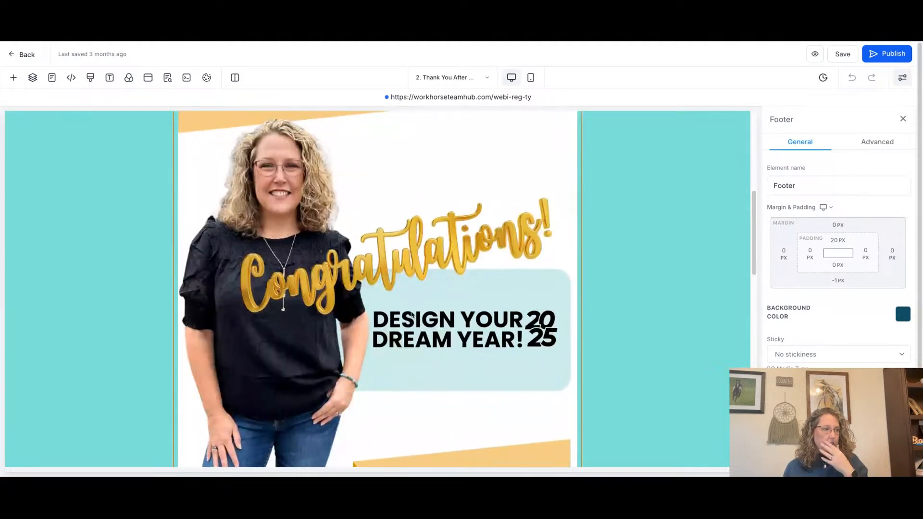
Step: Review the thank-you page's section on the two steps before the workshop, including its date card, workbook card and footer
scroll(412, 313, "down", 5)
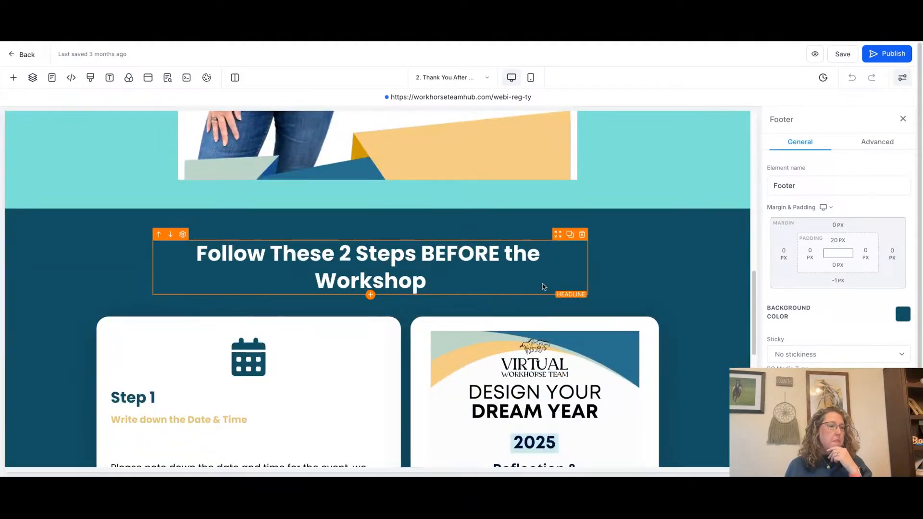
scroll(543, 286, "up", 8)
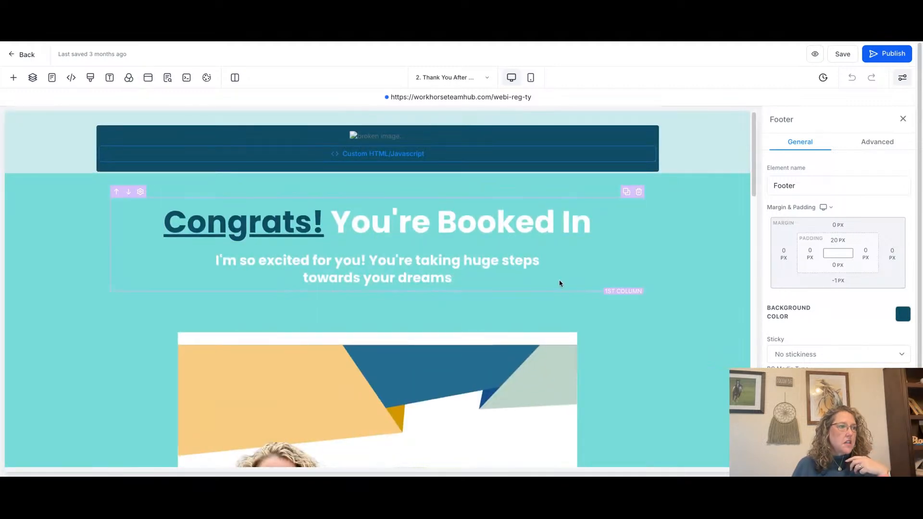
scroll(558, 286, "down", 8)
scroll(558, 291, "down", 4)
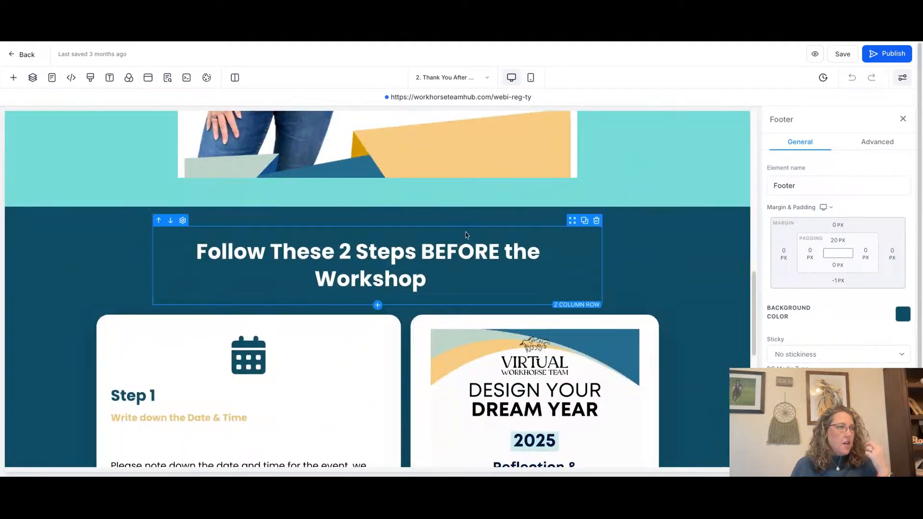
scroll(537, 247, "down", 4)
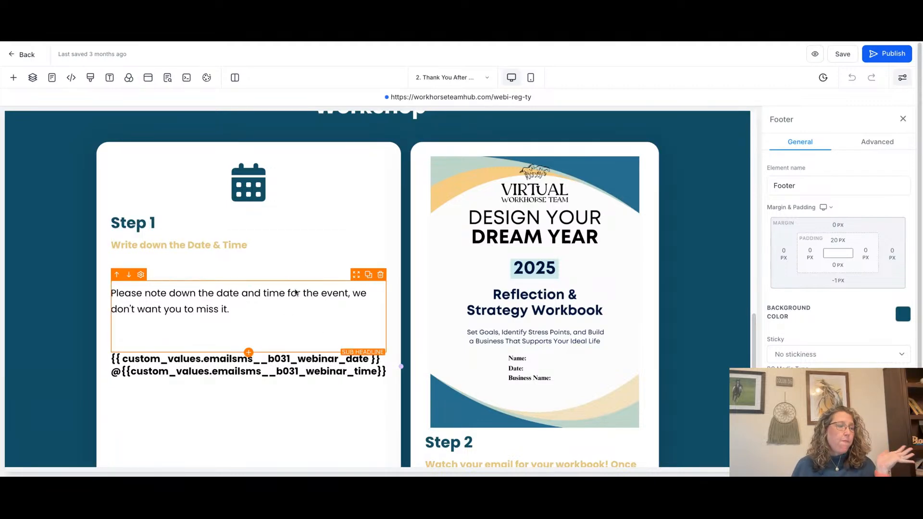
scroll(294, 346, "down", 3)
scroll(294, 346, "down", 3)
scroll(295, 347, "up", 8)
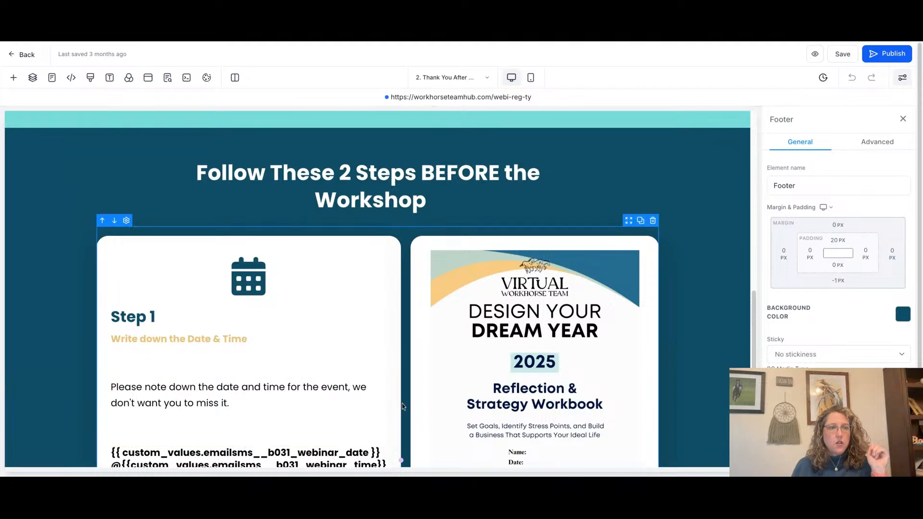
scroll(402, 403, "down", 8)
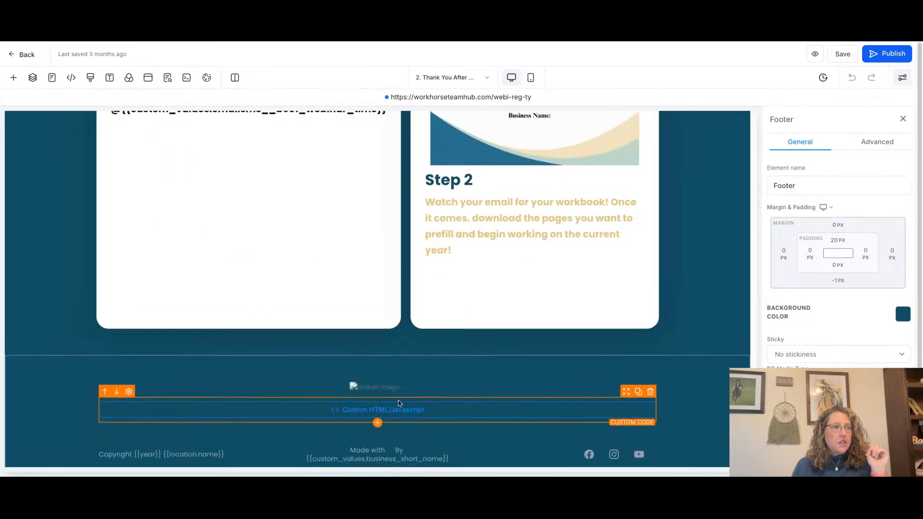
scroll(399, 401, "up", 15)
Step: Return to the B-031. Webinar funnel steps and open the 3. Replay page for editing
left_click(25, 55)
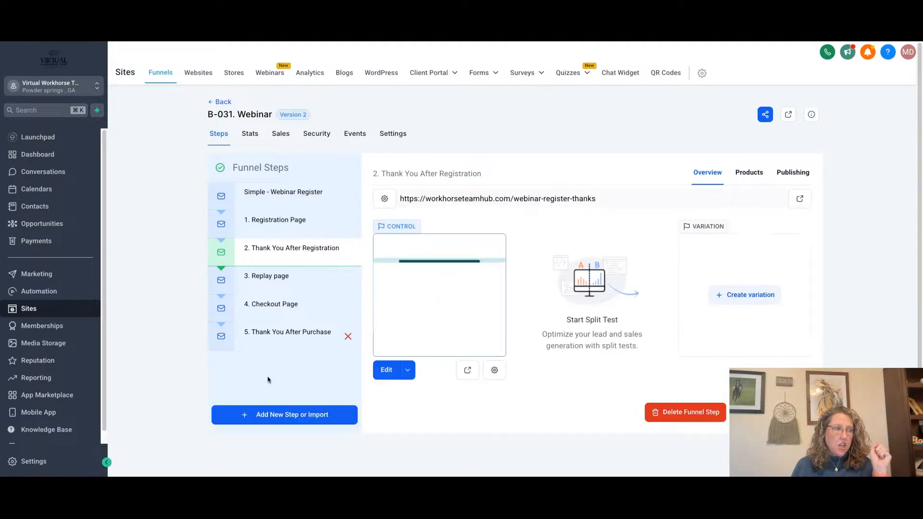
left_click(280, 280)
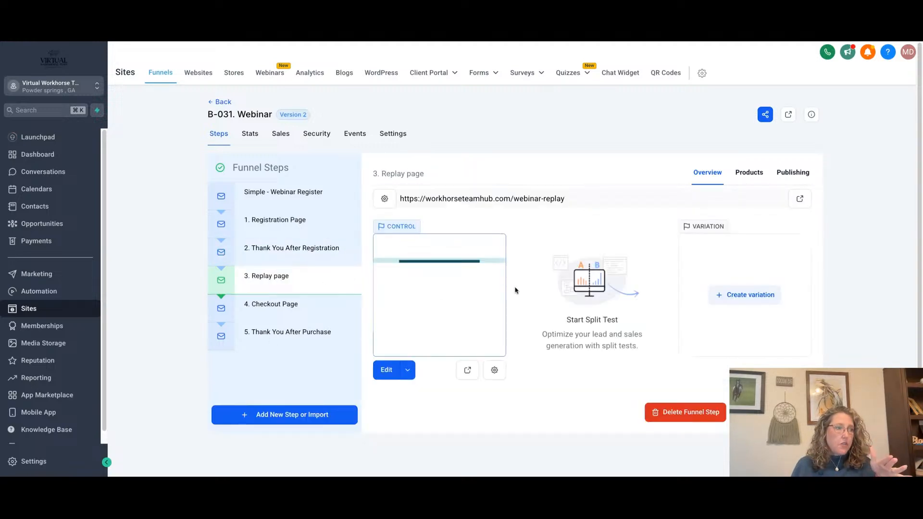
left_click(385, 372)
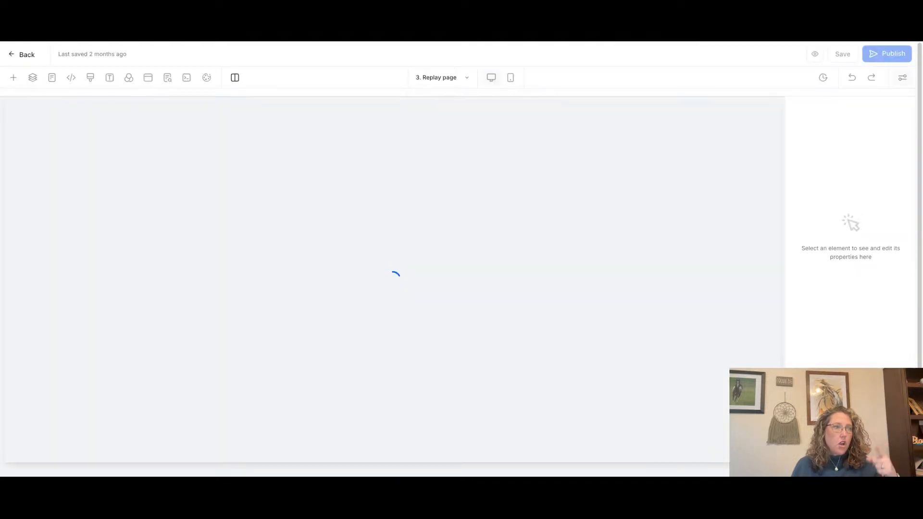
Step: Review the Replay page's Dream Goals headline and select the Dream Big Strategies for Success video
scroll(429, 362, "down", 4)
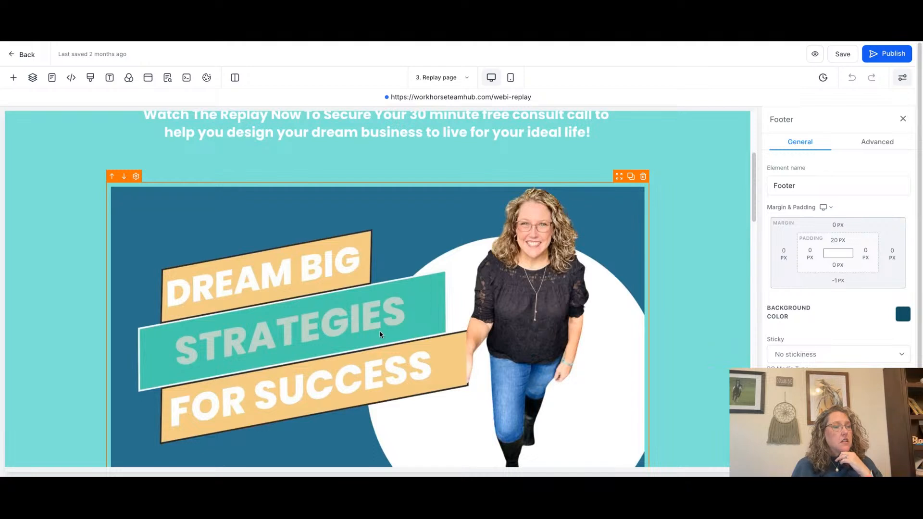
scroll(388, 335, "up", 4)
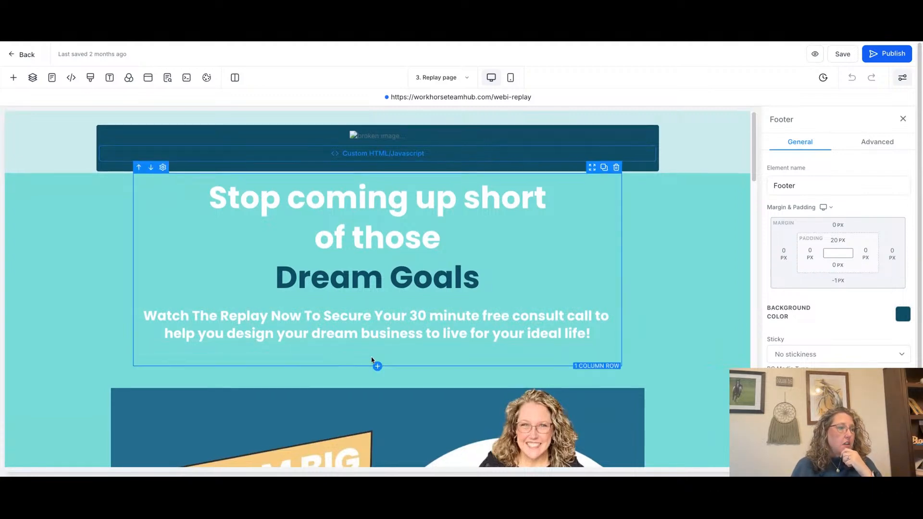
scroll(371, 360, "down", 9)
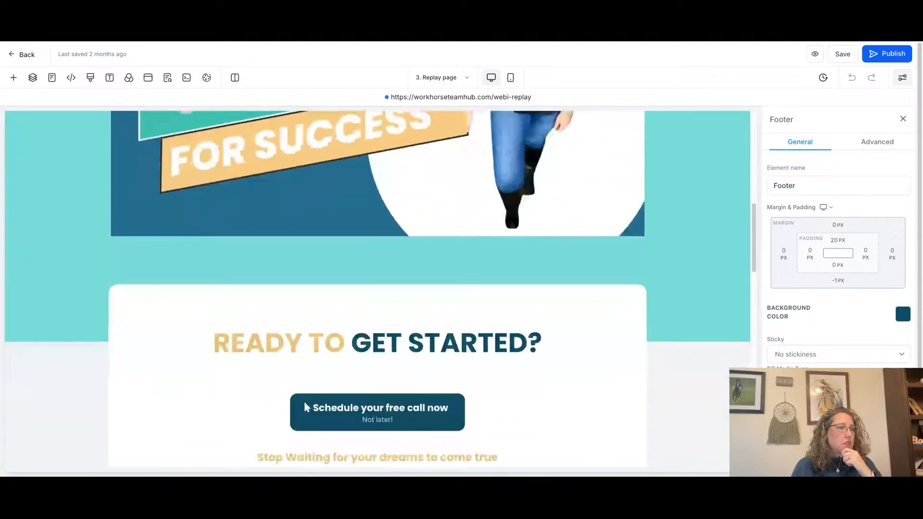
scroll(304, 399, "up", 5)
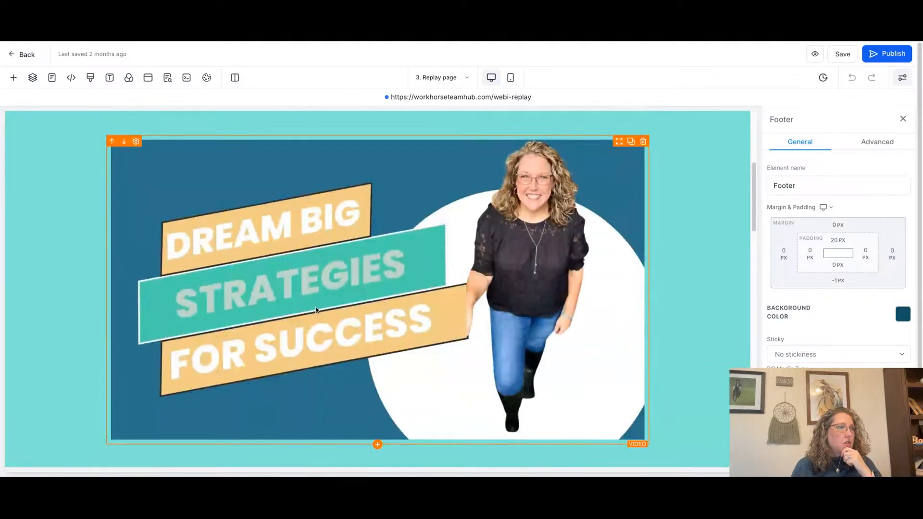
left_click(316, 309)
Step: Review the Replay page's Ready to Get Started section, including the free-call scheduling button and the incoming-call image
scroll(349, 306, "down", 3)
scroll(349, 305, "down", 3)
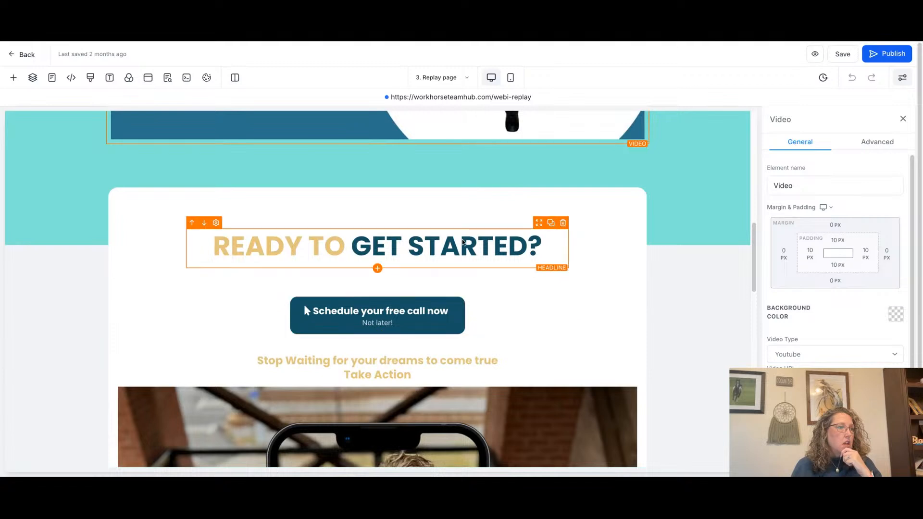
scroll(409, 298, "down", 3)
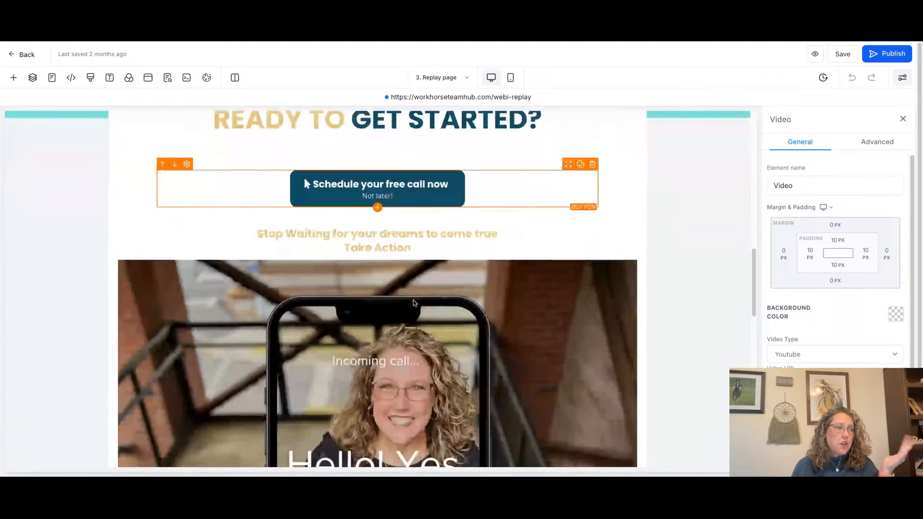
scroll(414, 303, "down", 5)
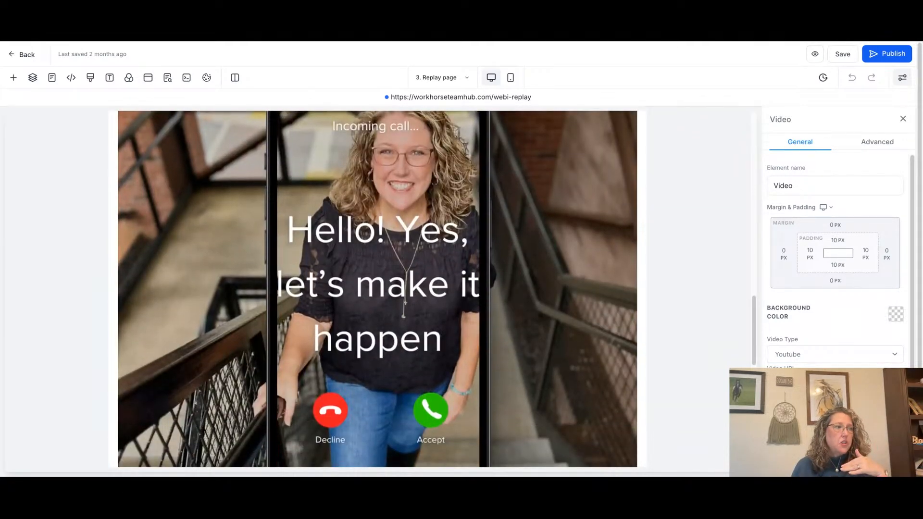
scroll(256, 344, "up", 6)
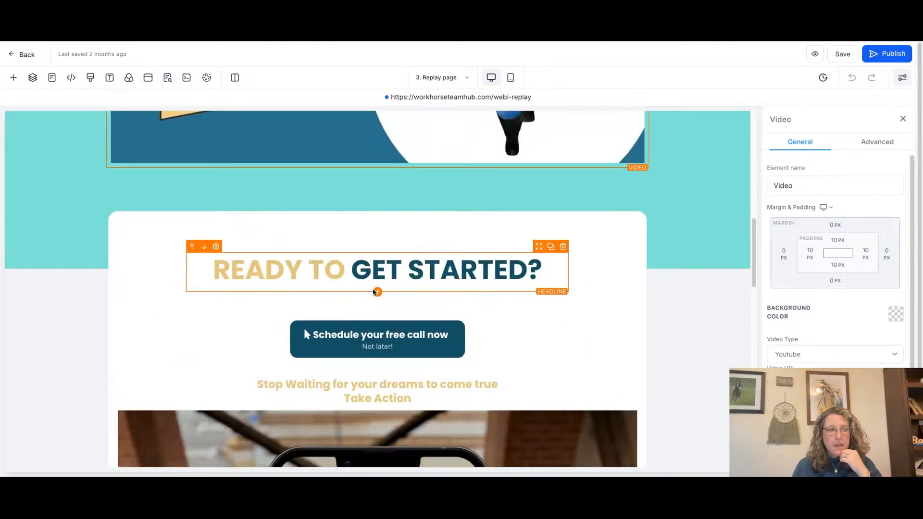
scroll(464, 319, "down", 14)
scroll(463, 316, "down", 3)
scroll(463, 317, "up", 9)
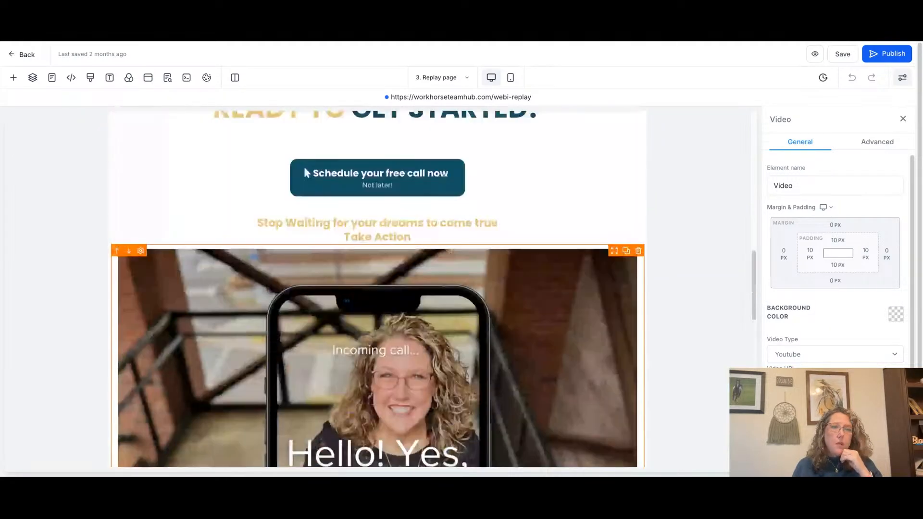
scroll(304, 342, "up", 15)
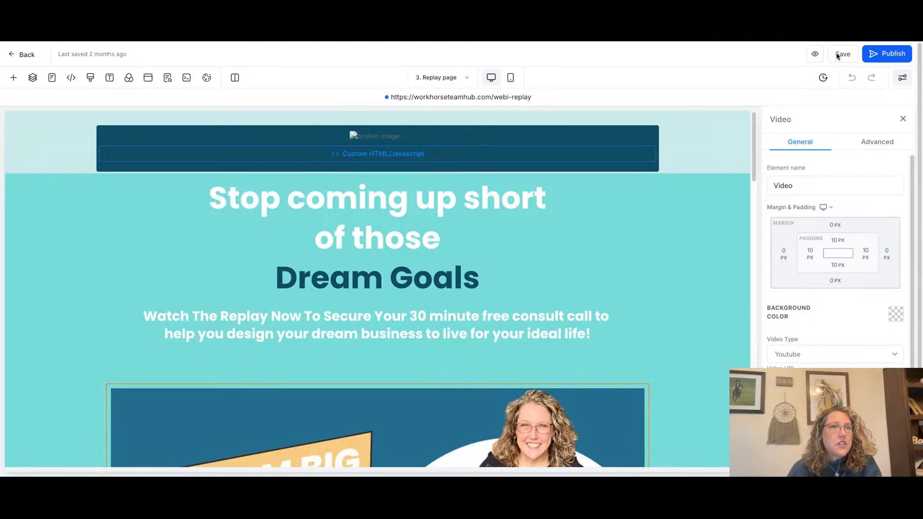
Step: Return to the webinar funnel steps and show the Simple - Webinar Register step
left_click(26, 54)
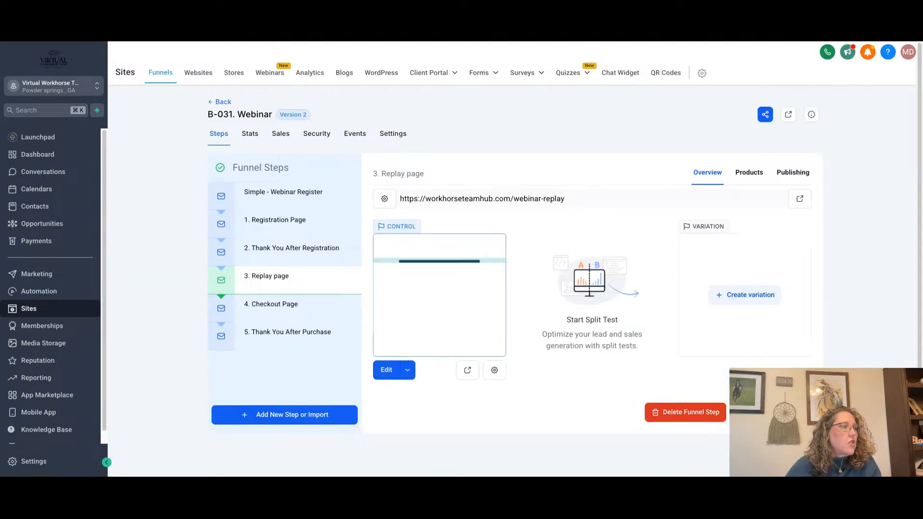
left_click(288, 194)
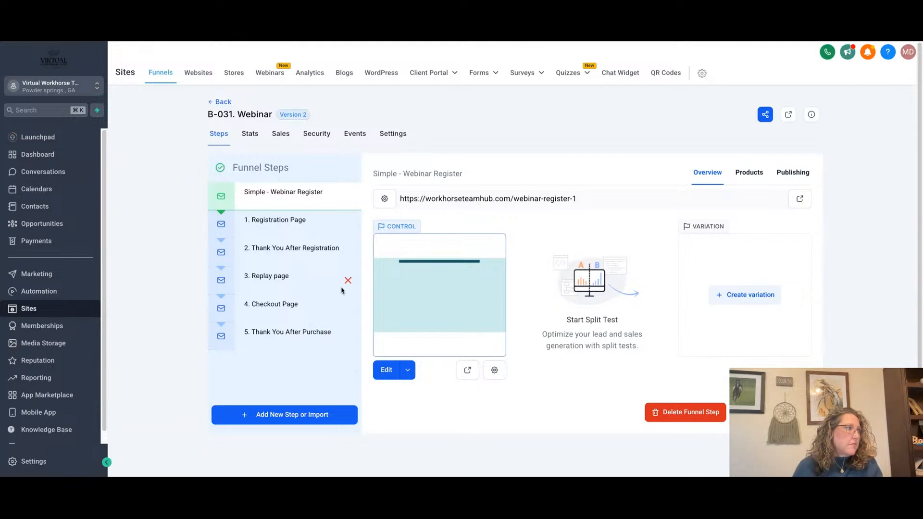
Step: Open the marketing snippets and review the list of predefined email and text messages
left_click(37, 276)
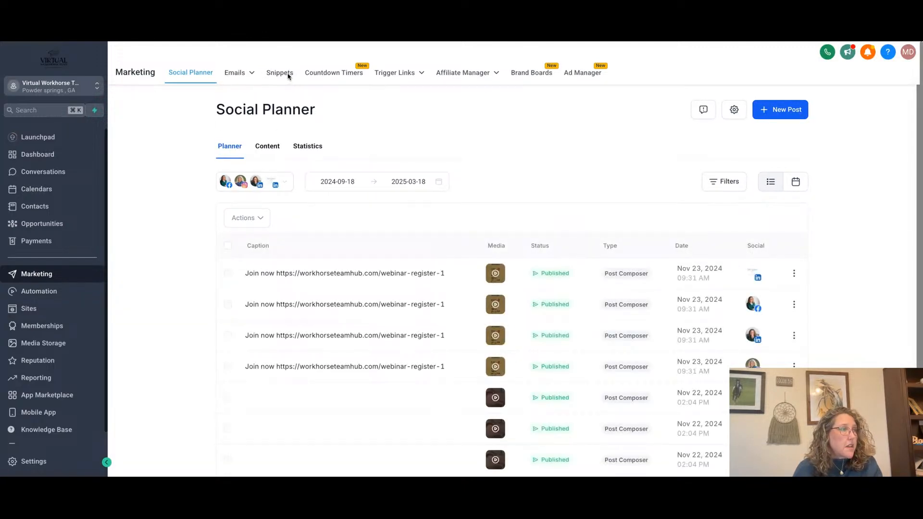
left_click(288, 75)
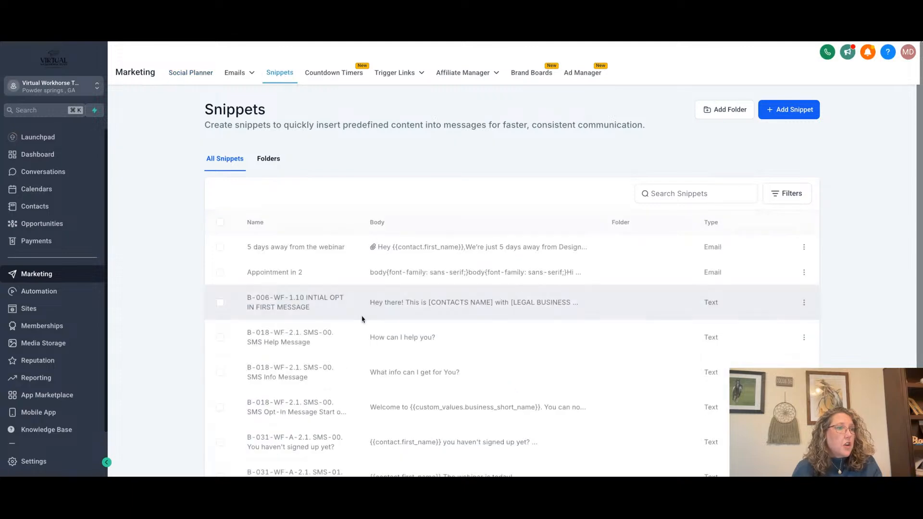
scroll(408, 337, "down", 3)
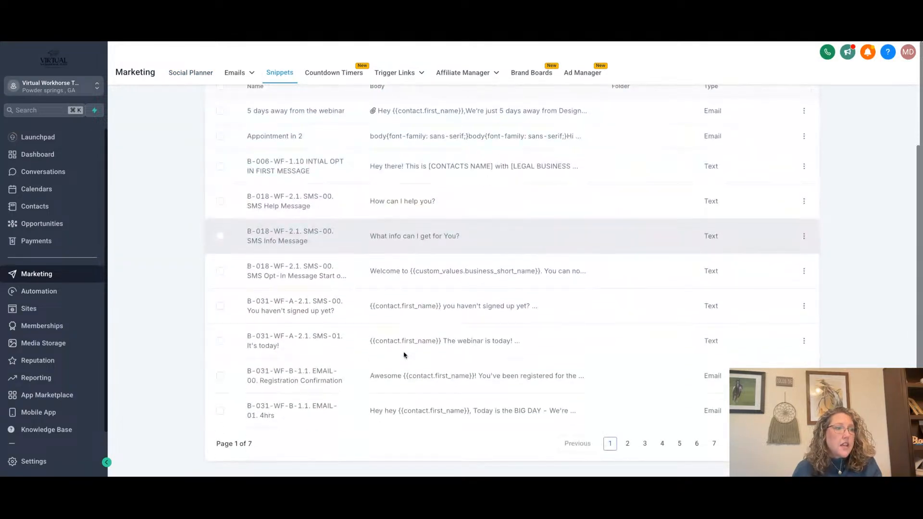
scroll(404, 355, "up", 3)
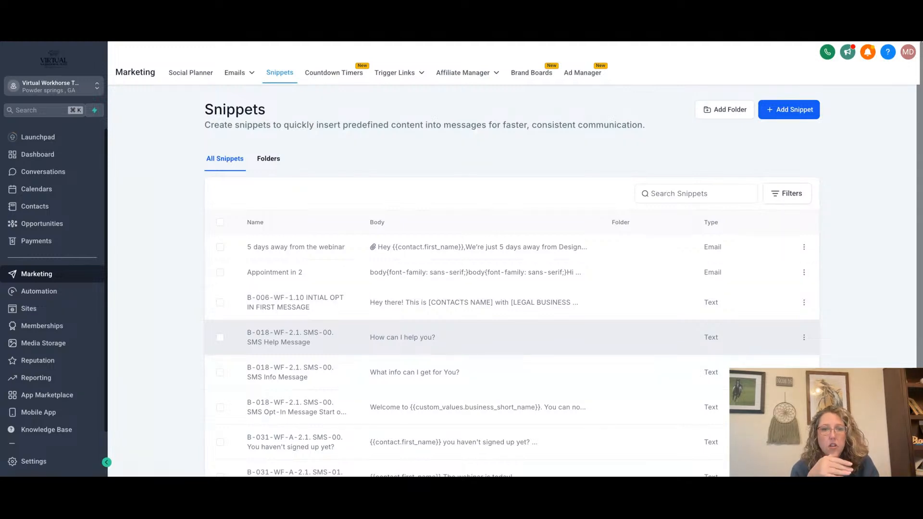
Step: Open the Webinars folder in the automation workflows and review the workflows it contains
left_click(39, 291)
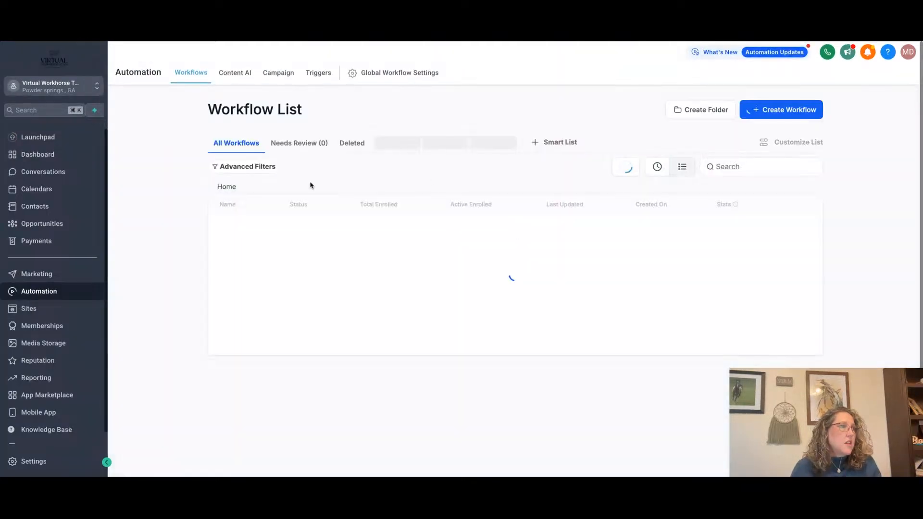
scroll(285, 351, "down", 3)
scroll(286, 353, "down", 1)
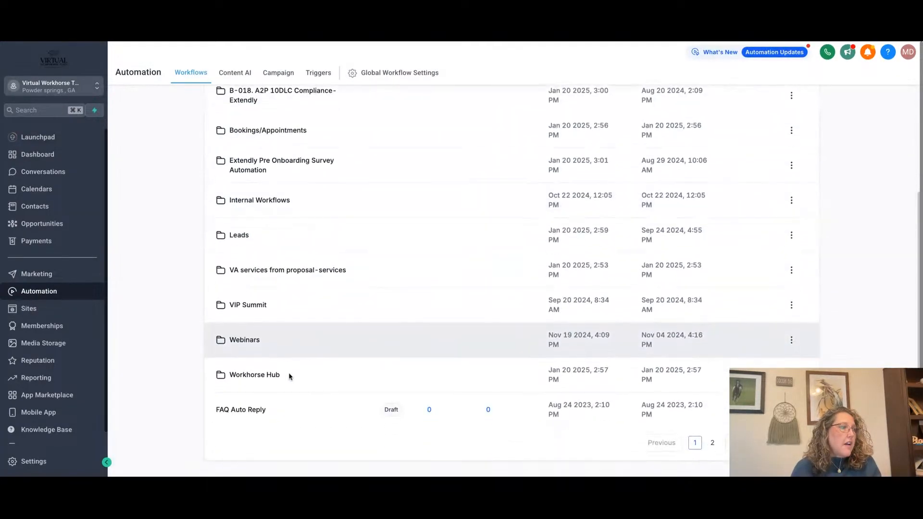
left_click(244, 340)
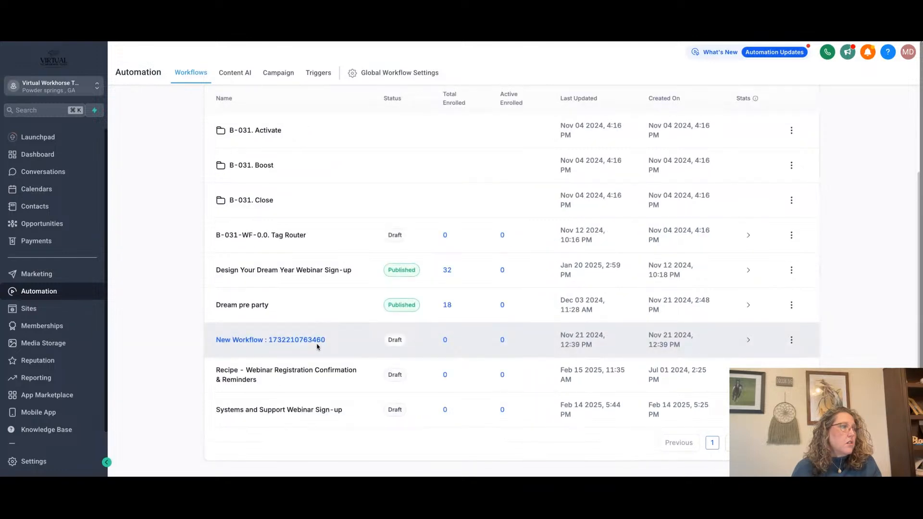
scroll(318, 346, "up", 2)
scroll(306, 374, "down", 2)
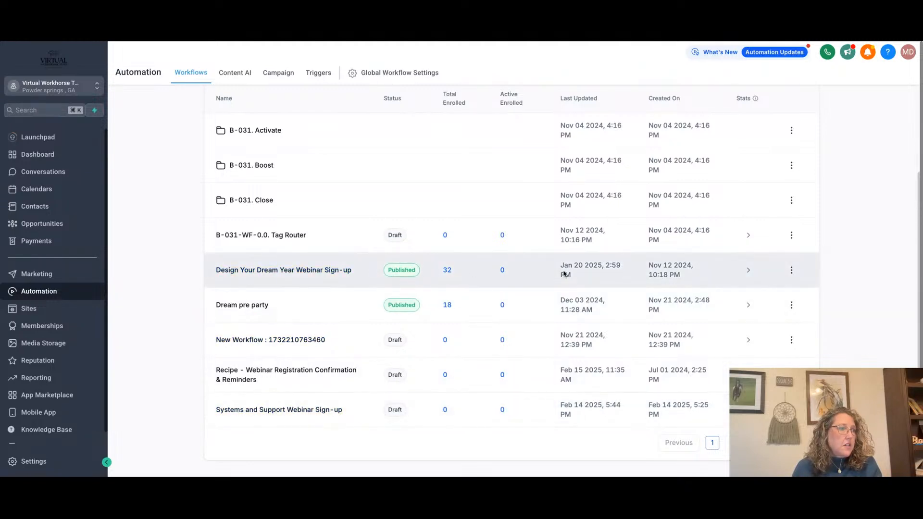
Step: Show the options for the Design Your Dream Year workflow, then open the Systems and Support Webinar Sign-up workflow and review its sequence
left_click(791, 271)
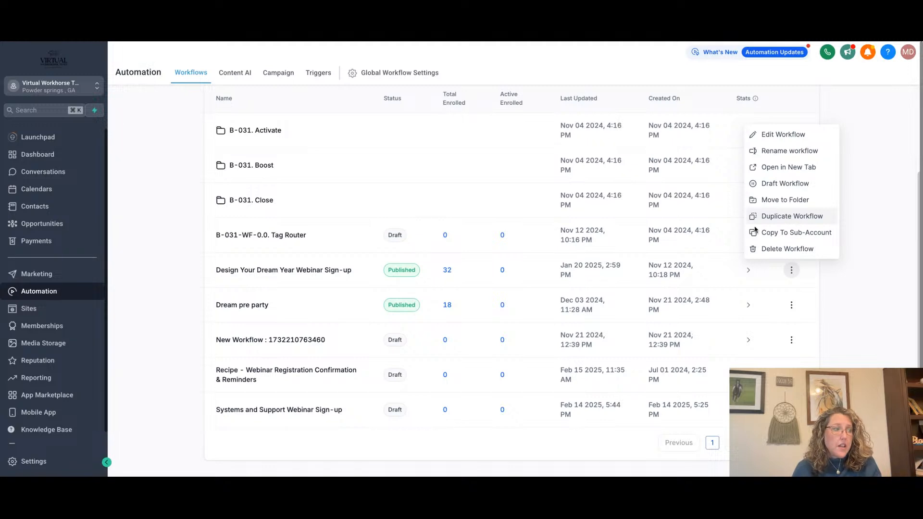
left_click(294, 409)
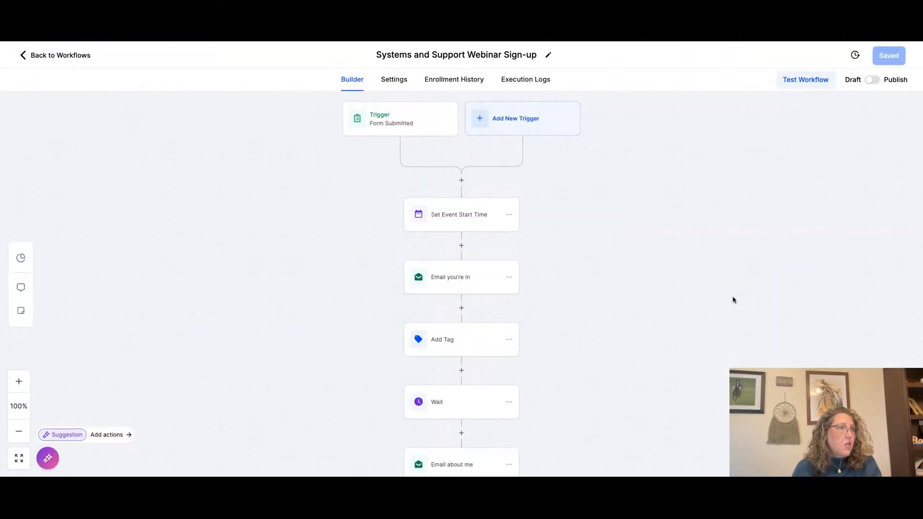
scroll(656, 293, "down", 5)
scroll(660, 298, "up", 3)
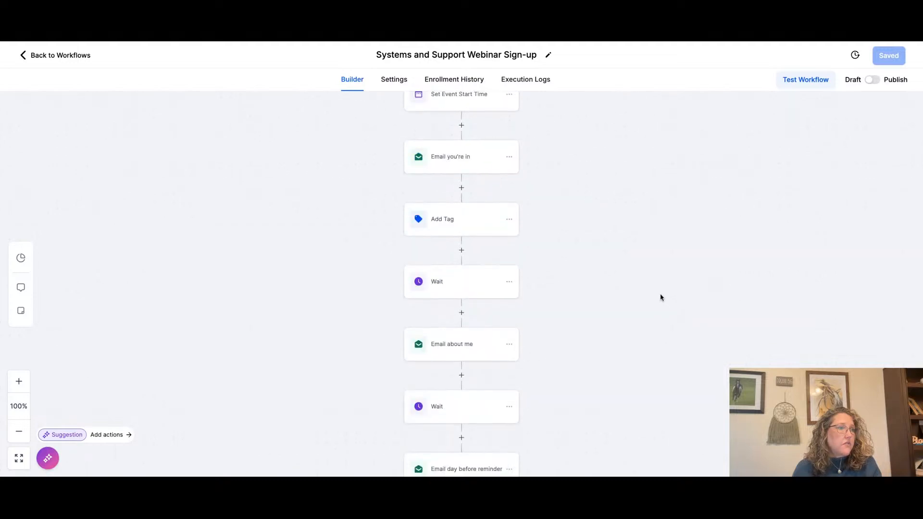
scroll(660, 298, "up", 4)
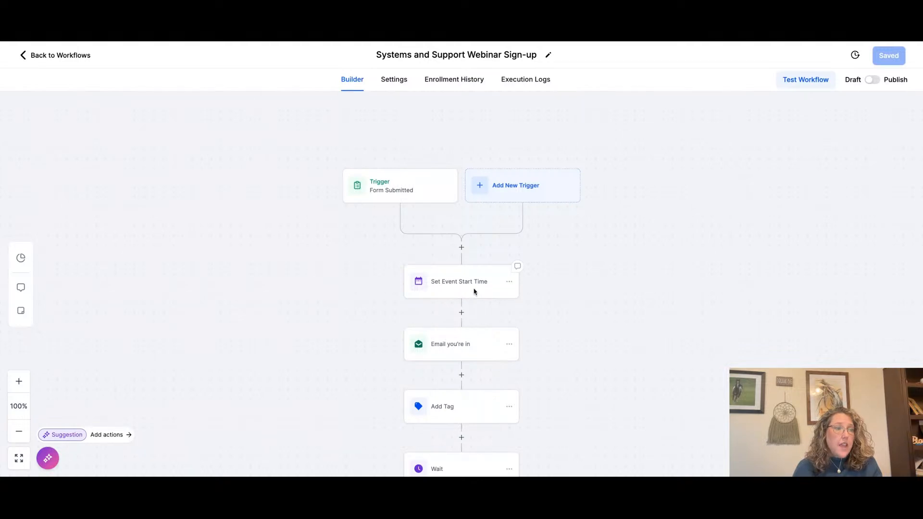
scroll(474, 290, "down", 1)
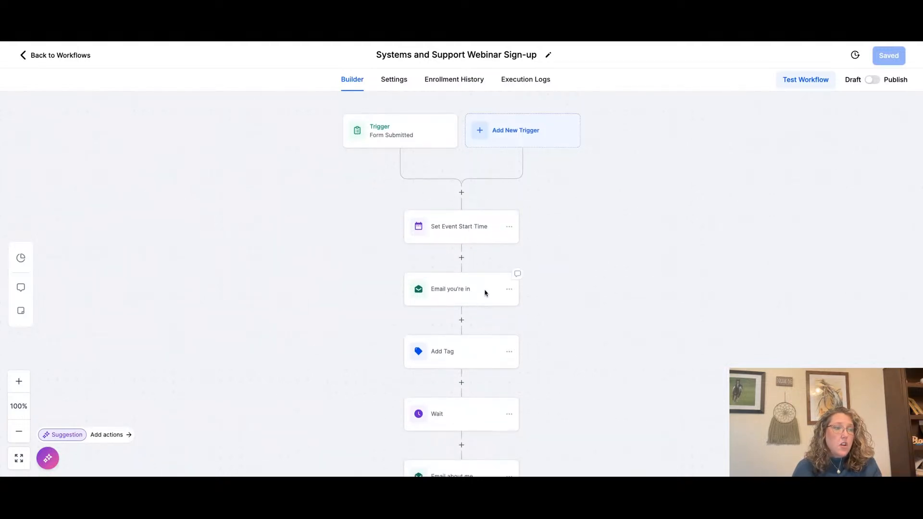
Step: Review the subject and message of the "Email you're in" action, then close its settings
left_click(485, 292)
scroll(750, 283, "down", 5)
scroll(746, 287, "down", 1)
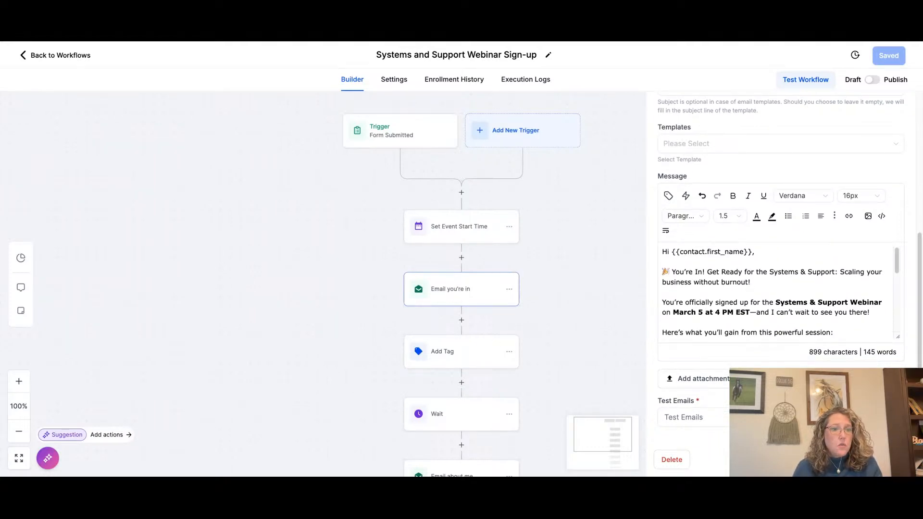
left_click(606, 402)
Step: Rename the Wait action after Add Tag as "Wait 2 hours" and save the action
scroll(468, 409, "down", 2)
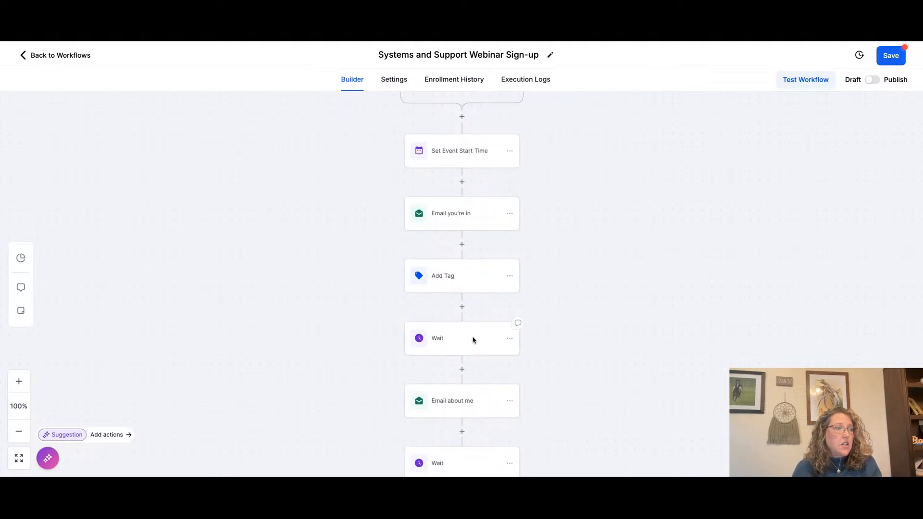
left_click(448, 342)
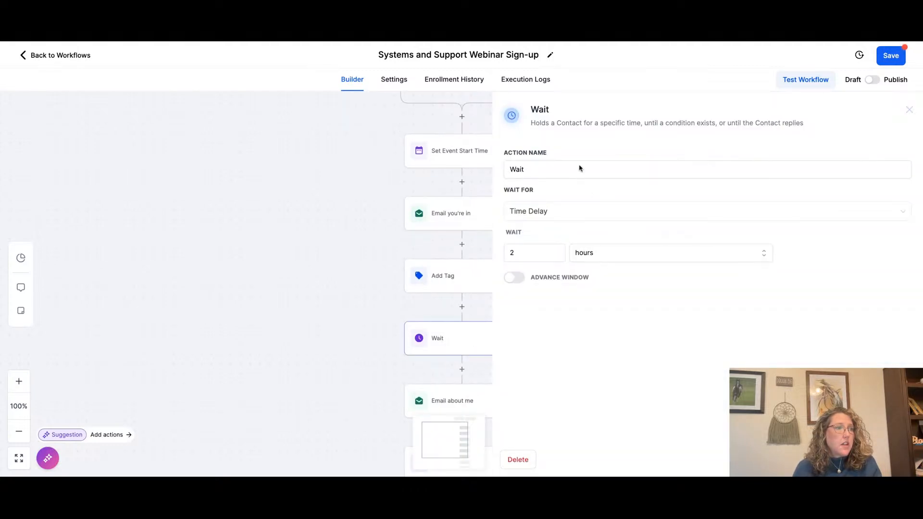
left_click(554, 173)
type("2 hours")
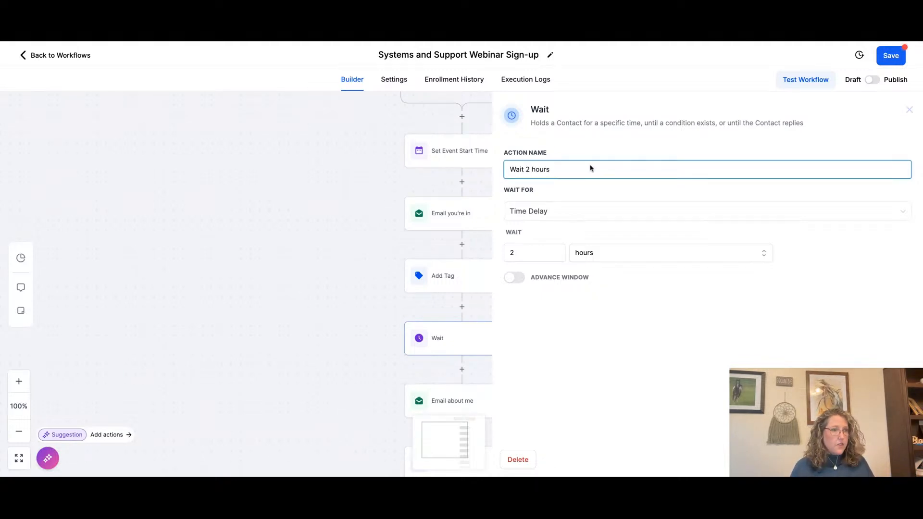
left_click(884, 460)
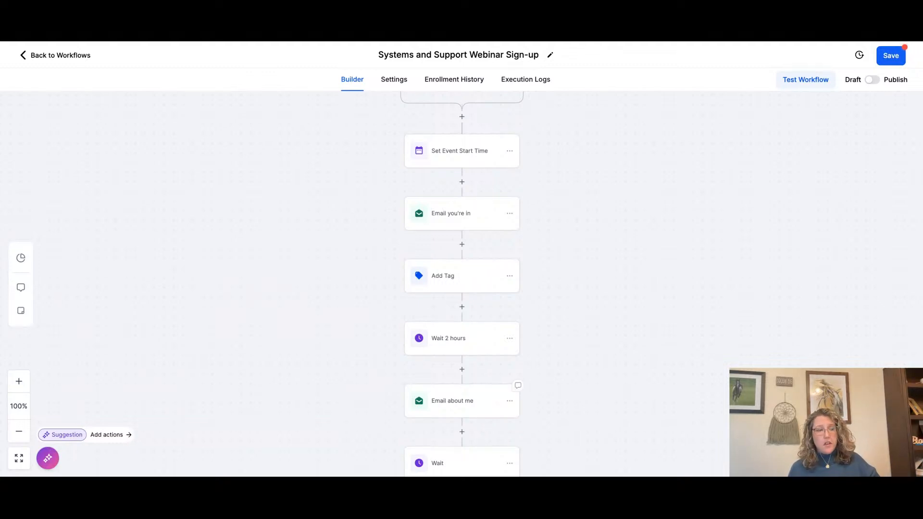
Step: Open the "Email about me" action and read the personal story in its message down to the Turning Pain Into Purpose link
left_click(452, 407)
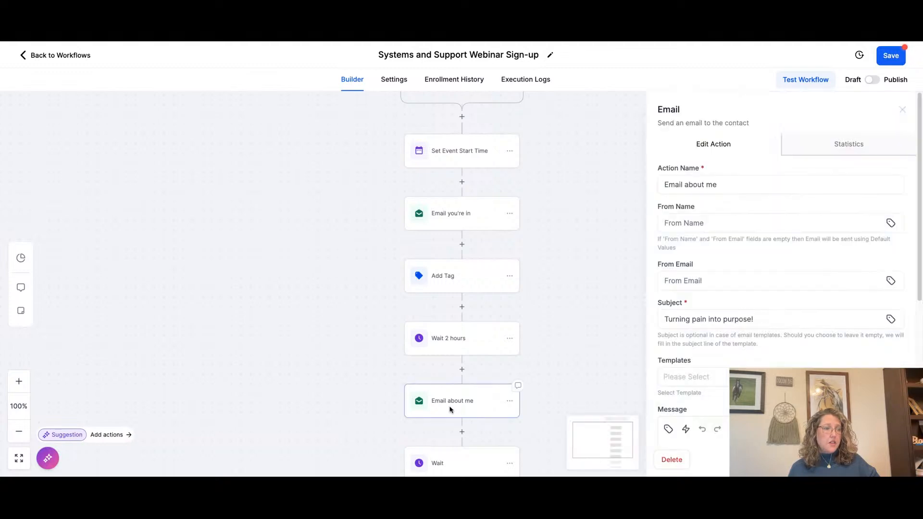
scroll(707, 331, "down", 4)
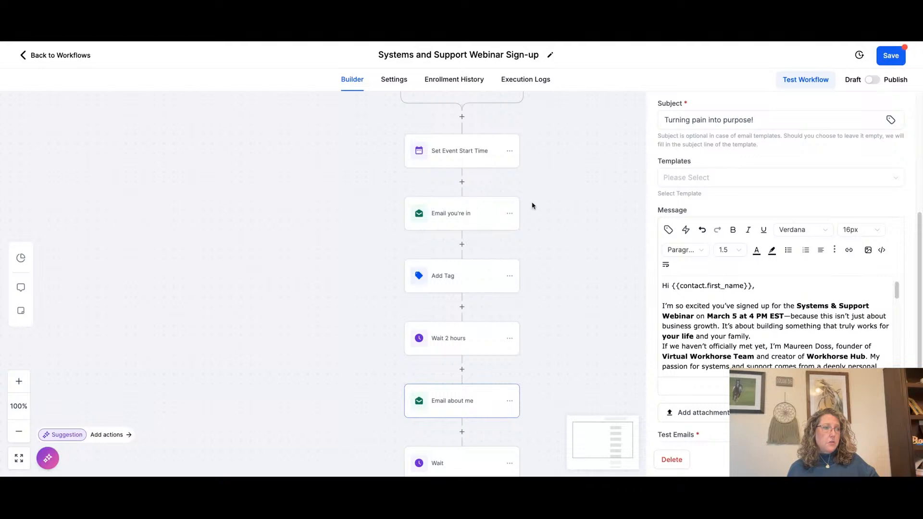
scroll(763, 356, "down", 3)
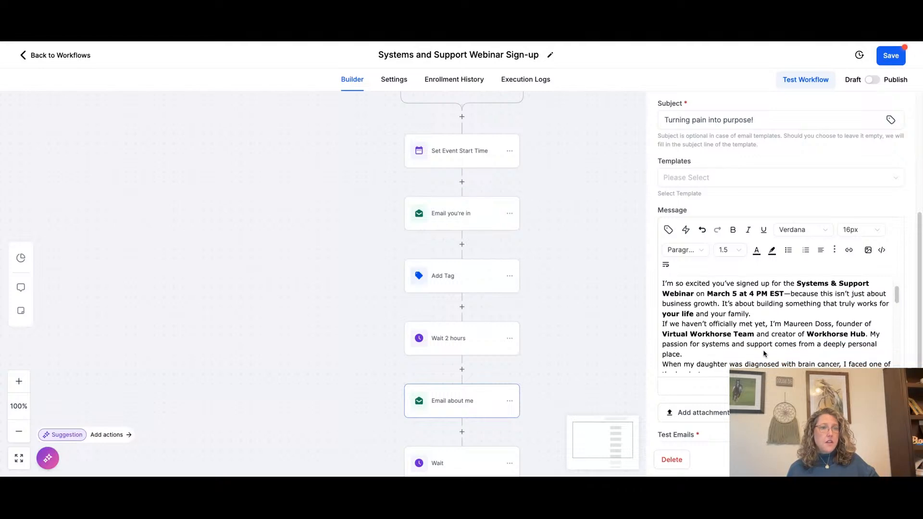
scroll(763, 353, "down", 12)
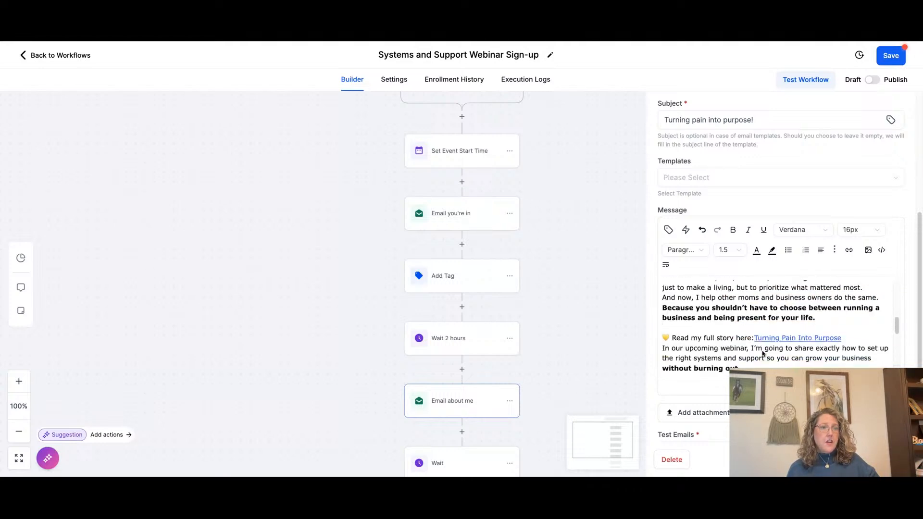
scroll(763, 354, "up", 10)
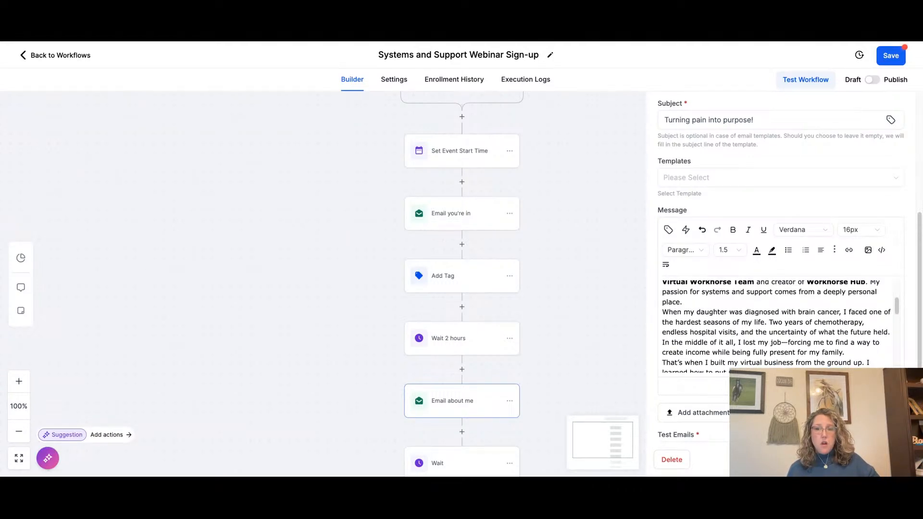
scroll(776, 327, "down", 3)
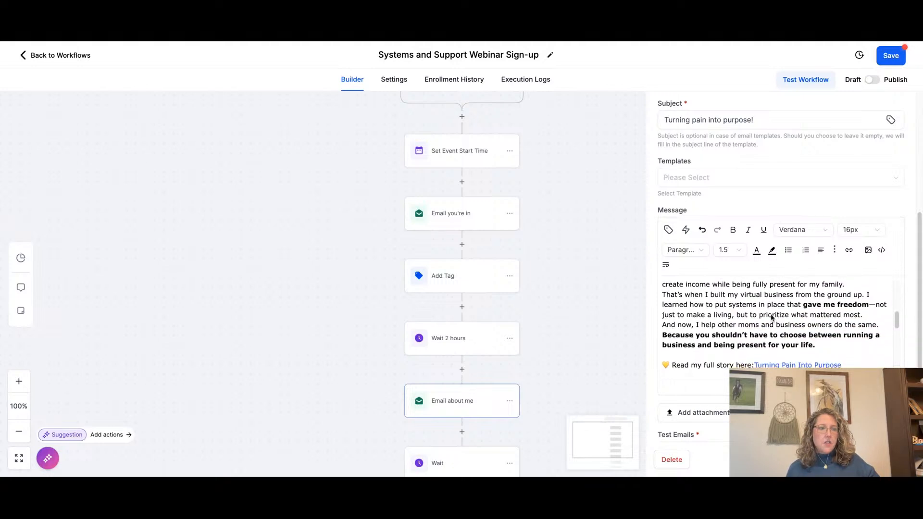
scroll(794, 322, "down", 1)
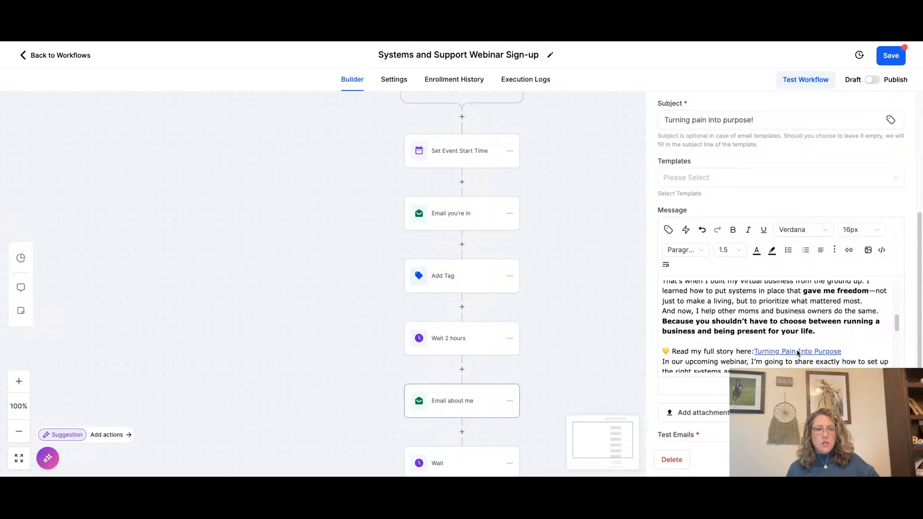
Step: Read the rest of the "Email about me" message, including the webinar date, join link and sign-off, and close the action
scroll(813, 353, "down", 2)
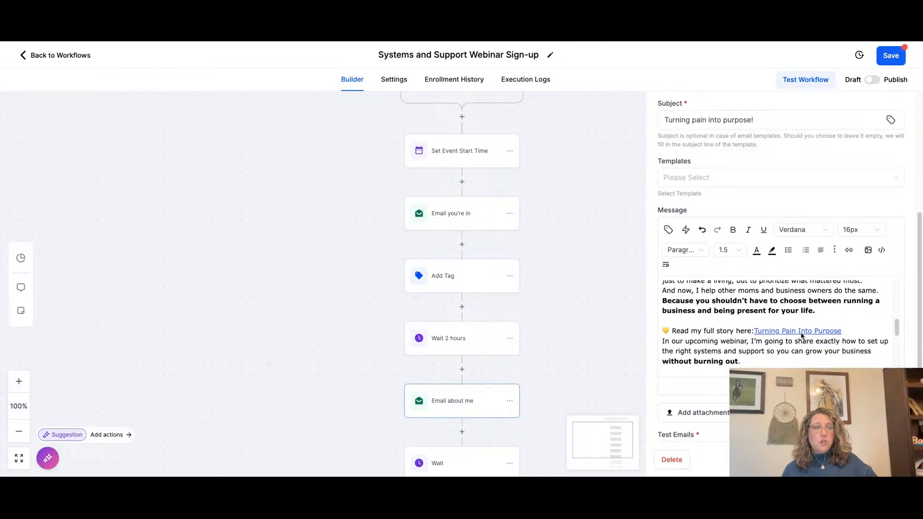
scroll(774, 337, "down", 2)
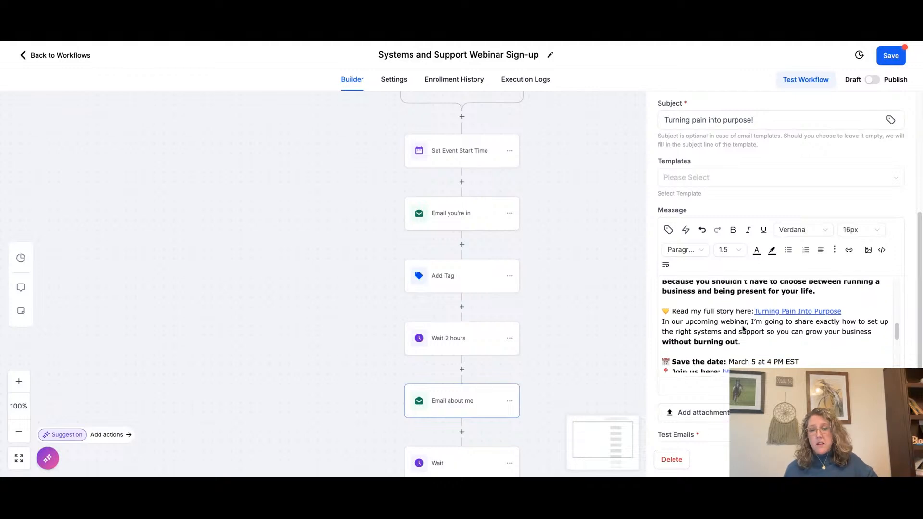
scroll(759, 325, "down", 3)
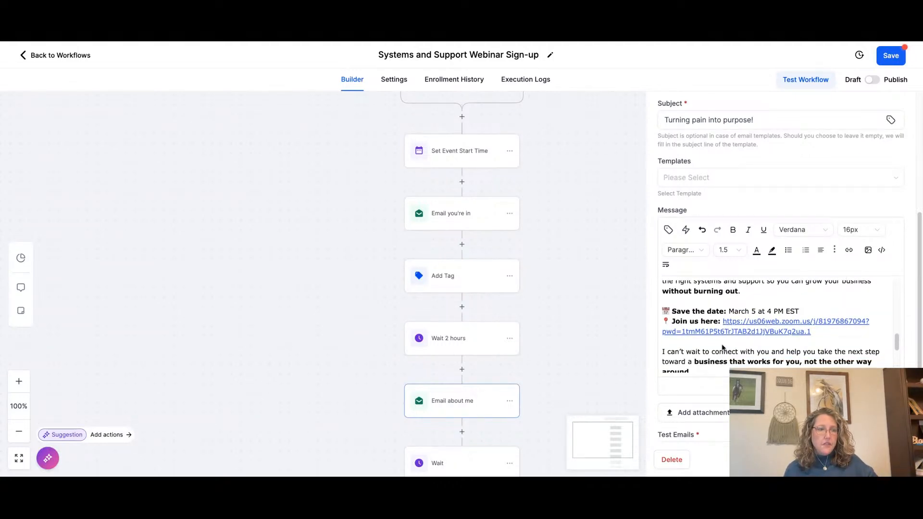
scroll(781, 342, "down", 2)
scroll(793, 338, "up", 2)
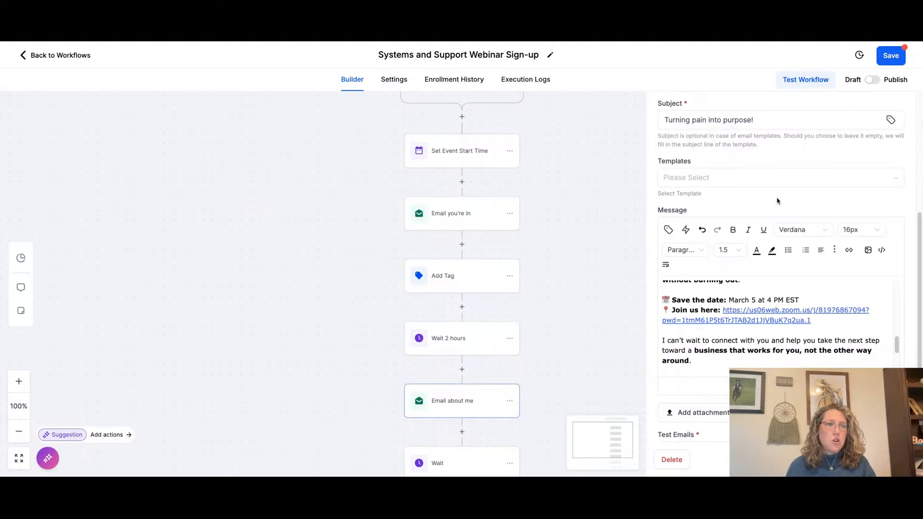
scroll(748, 350, "down", 2)
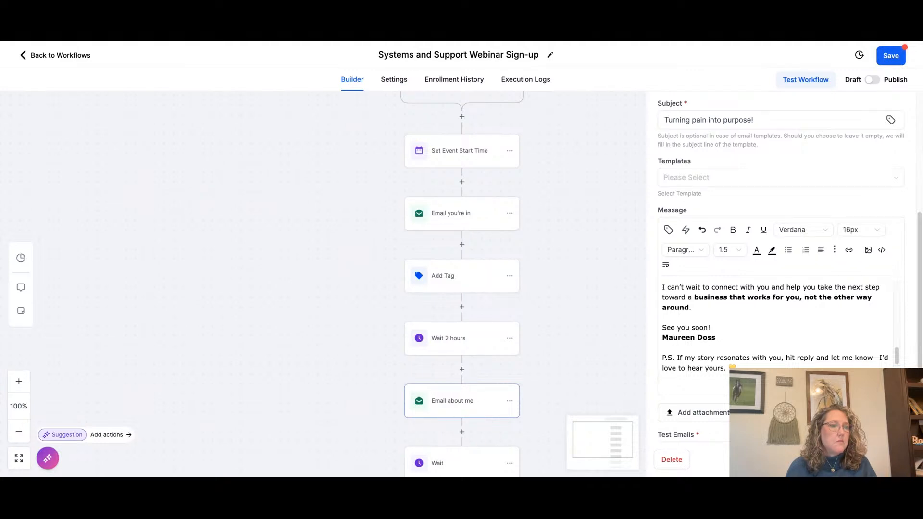
left_click(472, 317)
Step: Review the "Email day before reminder" action at the end of the workflow and close its settings
scroll(426, 334, "down", 2)
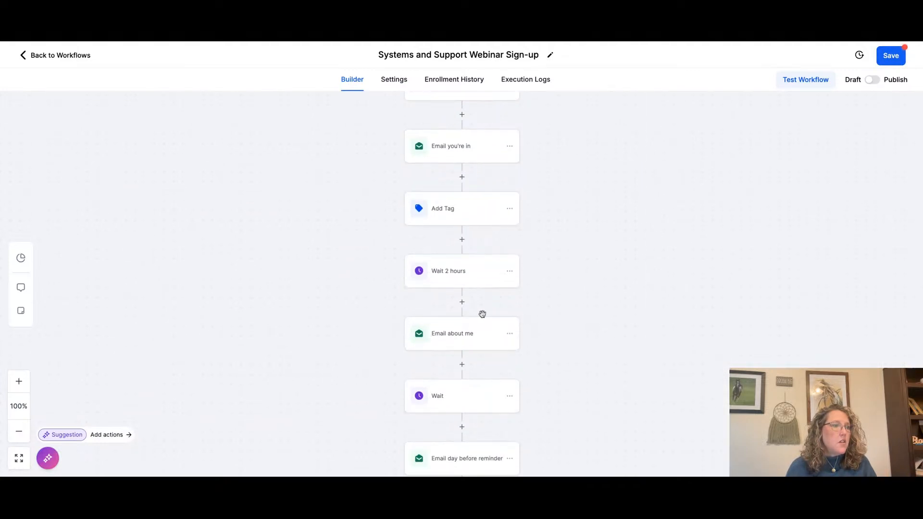
scroll(461, 335, "down", 3)
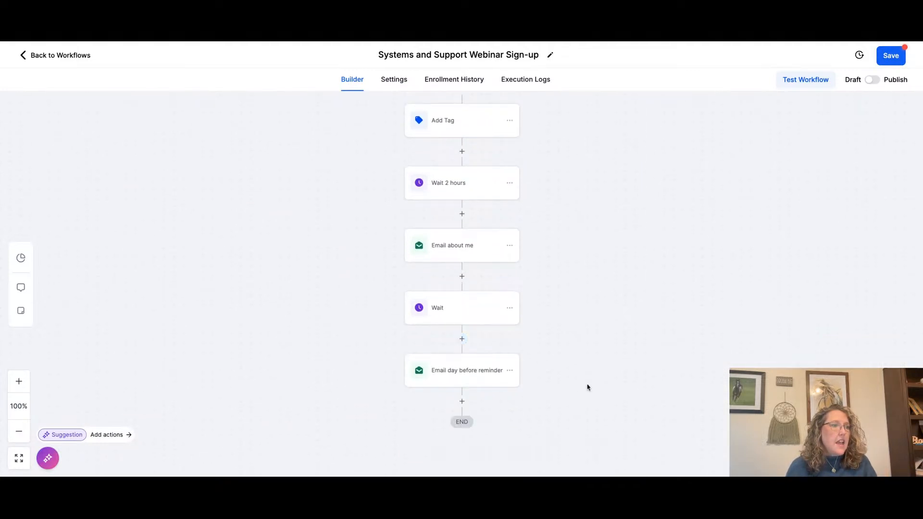
left_click(468, 373)
scroll(776, 337, "down", 5)
scroll(774, 313, "up", 6)
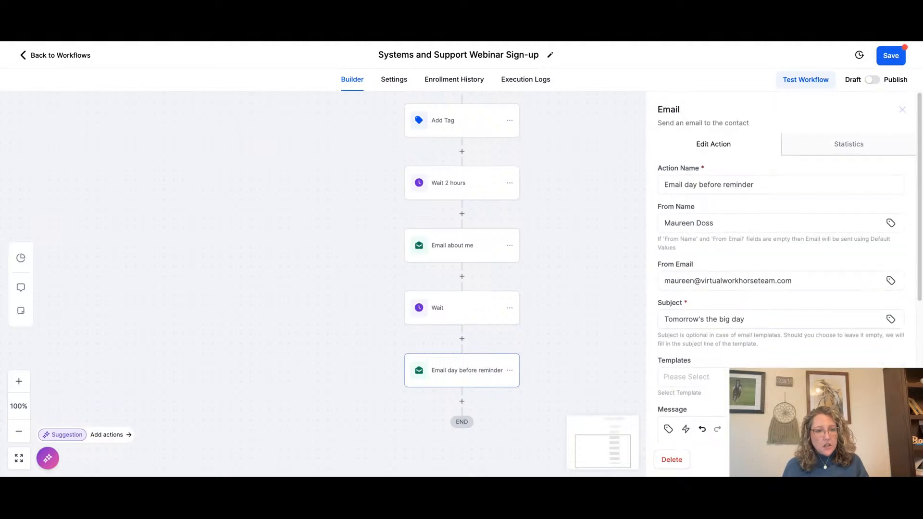
left_click(902, 110)
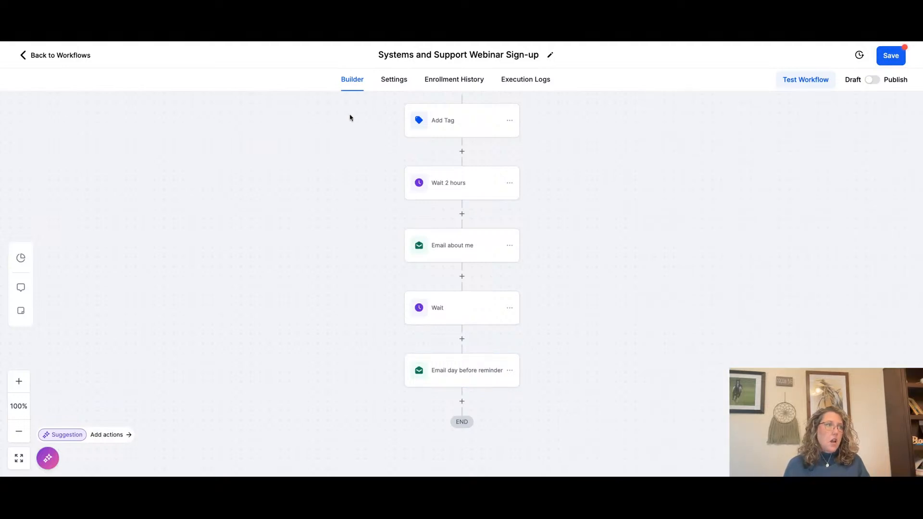
Step: Leave the workflow, discarding its unsaved changes, and review the list of workflows in the Webinars folder
scroll(239, 235, "up", 5)
scroll(239, 235, "up", 8)
scroll(51, 103, "down", 7)
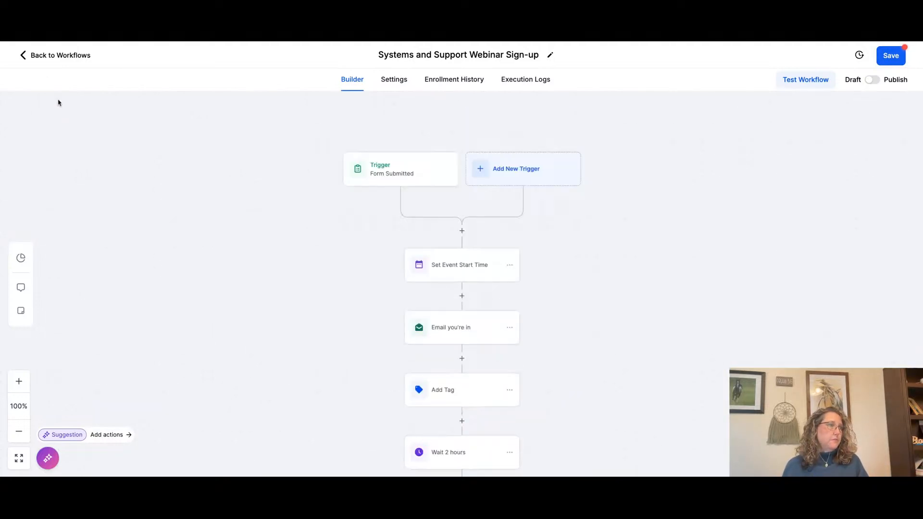
left_click(49, 56)
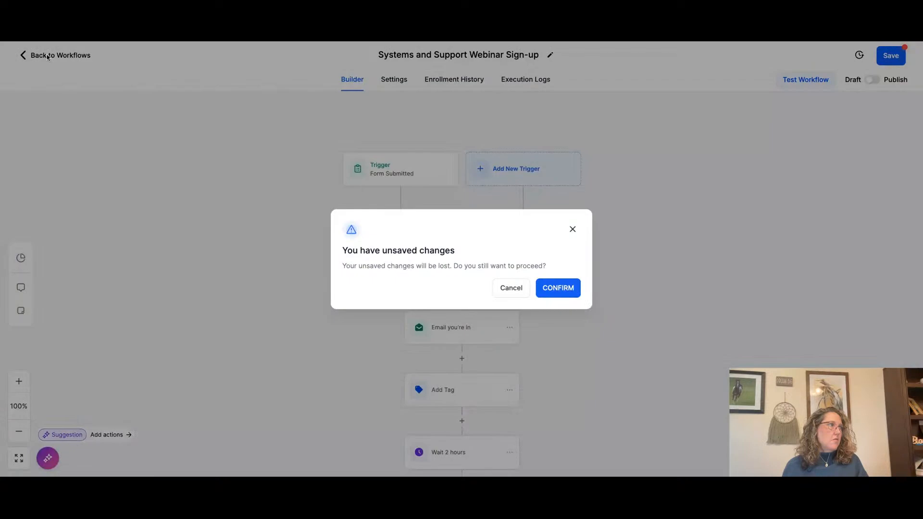
left_click(566, 290)
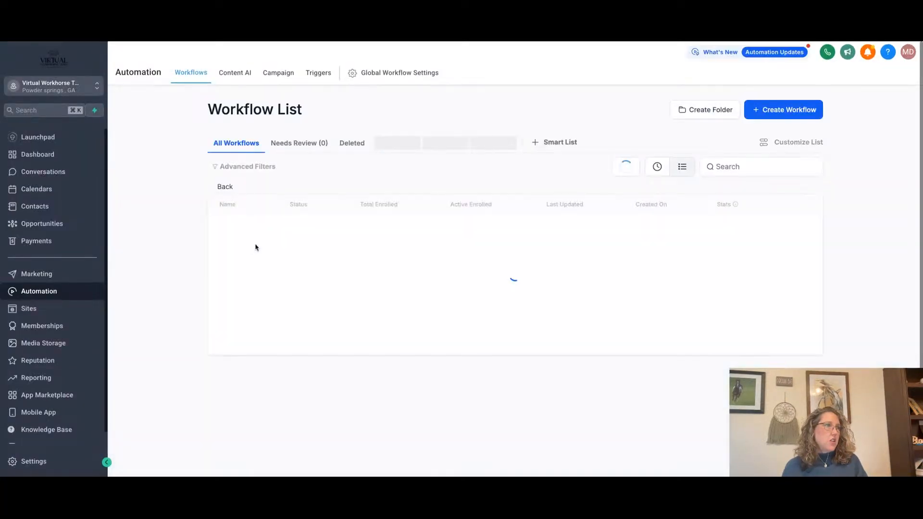
scroll(282, 276, "down", 1)
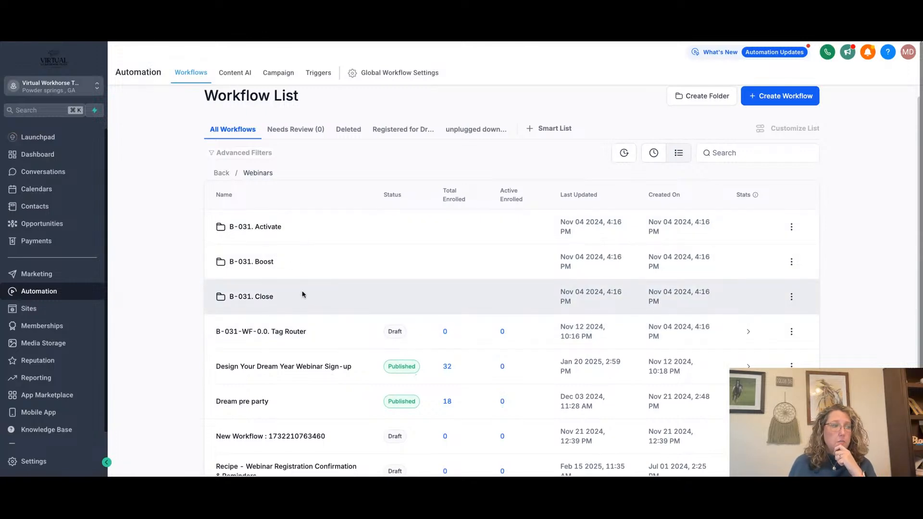
scroll(295, 295, "down", 3)
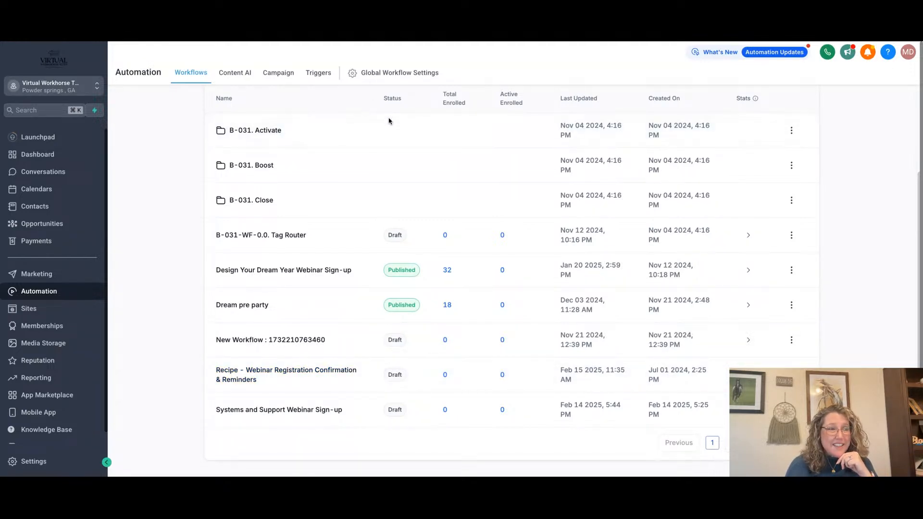
scroll(594, 206, "up", 3)
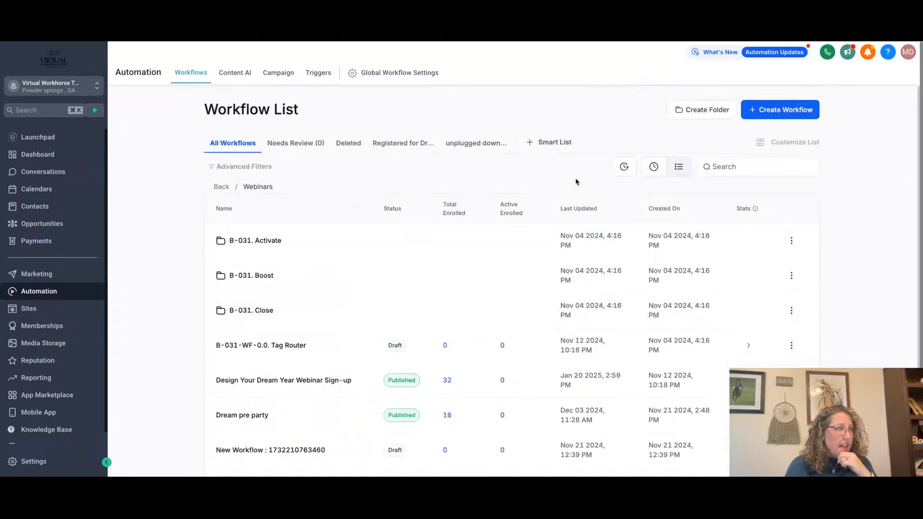